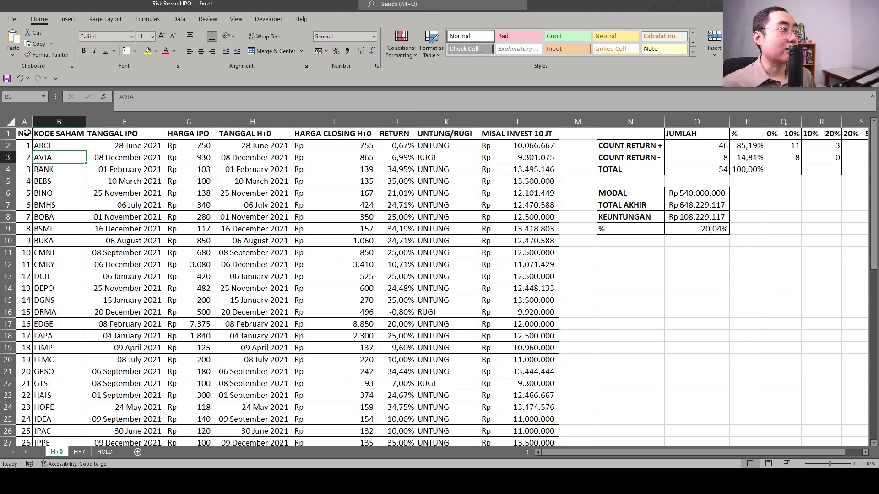
Examine the H+0 sheet's columns from KODE SAHAM to MISAL INVEST 10 JT and look through the full stock list.
click(44, 133)
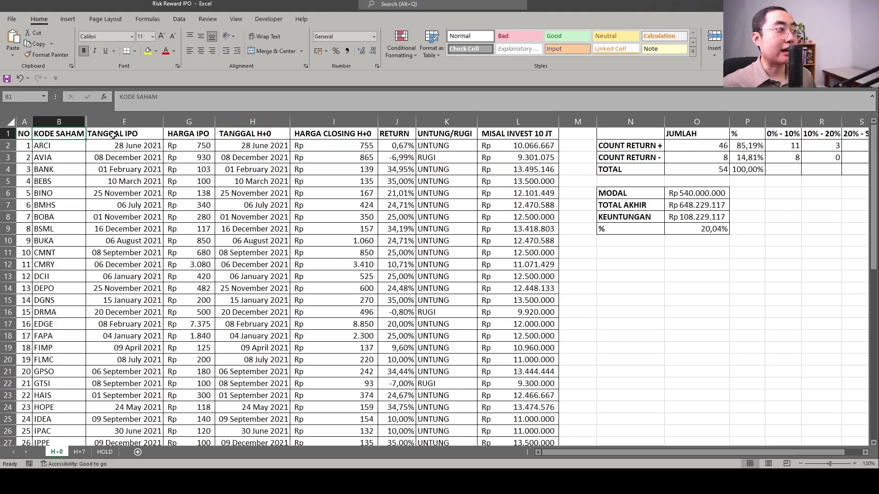
click(189, 132)
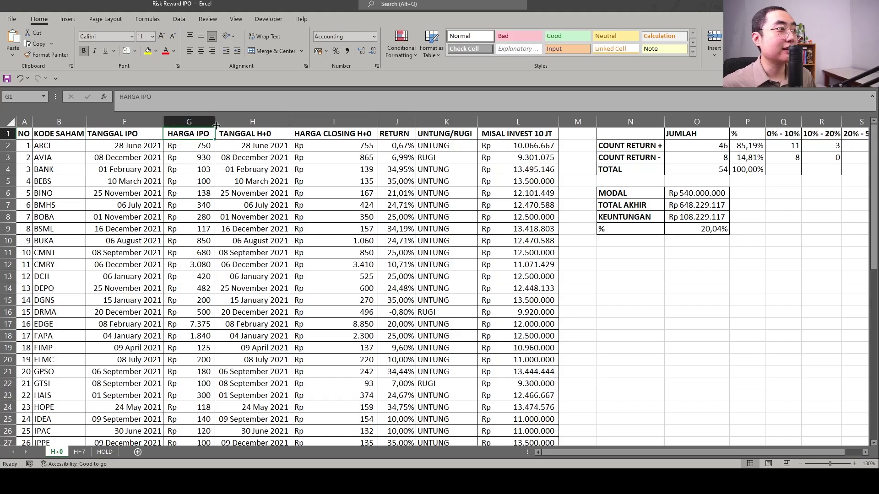
click(256, 148)
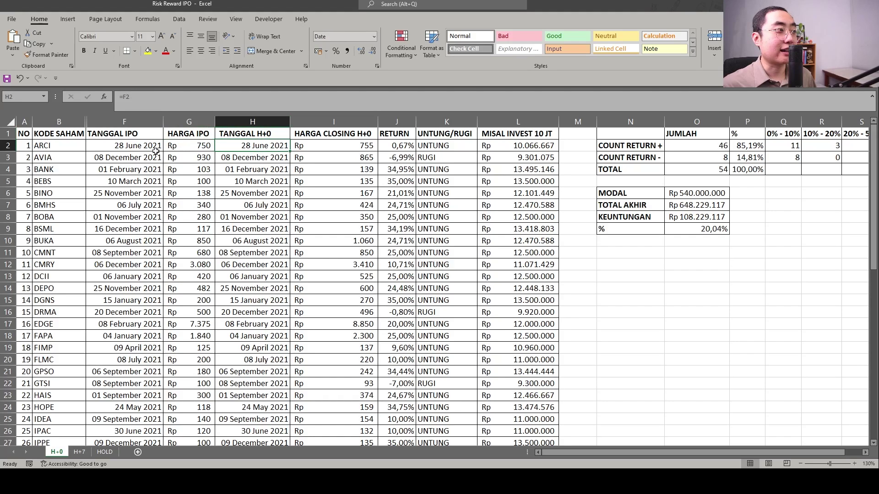
click(135, 147)
click(233, 147)
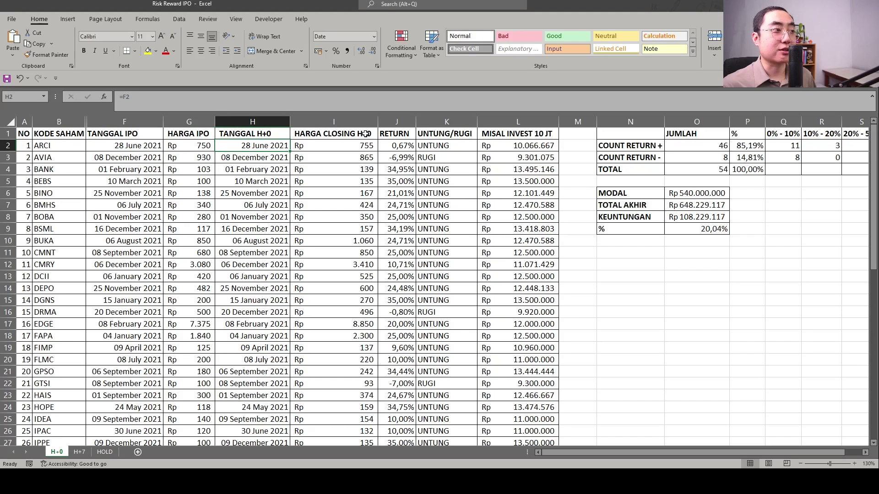
click(399, 147)
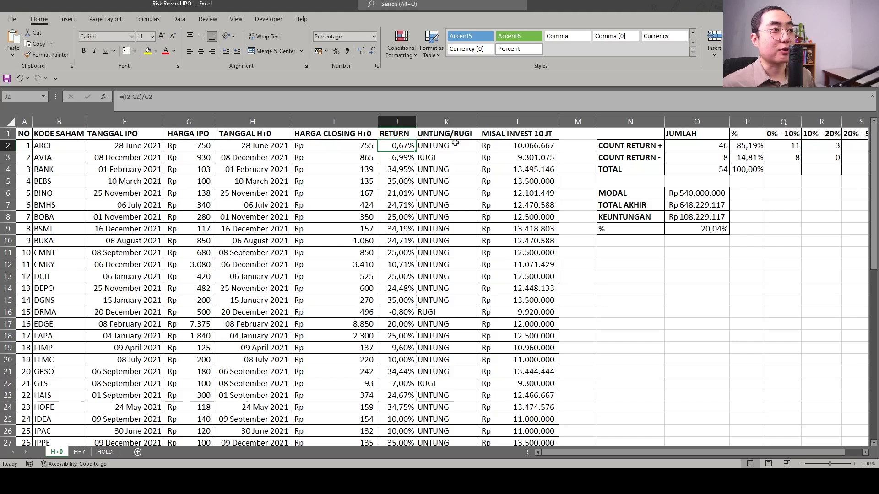
click(487, 138)
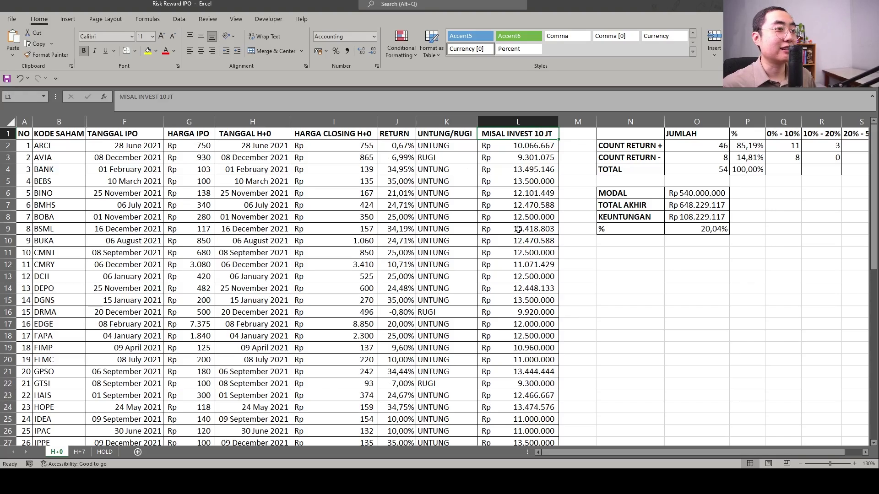
scroll(452, 204, down, 13)
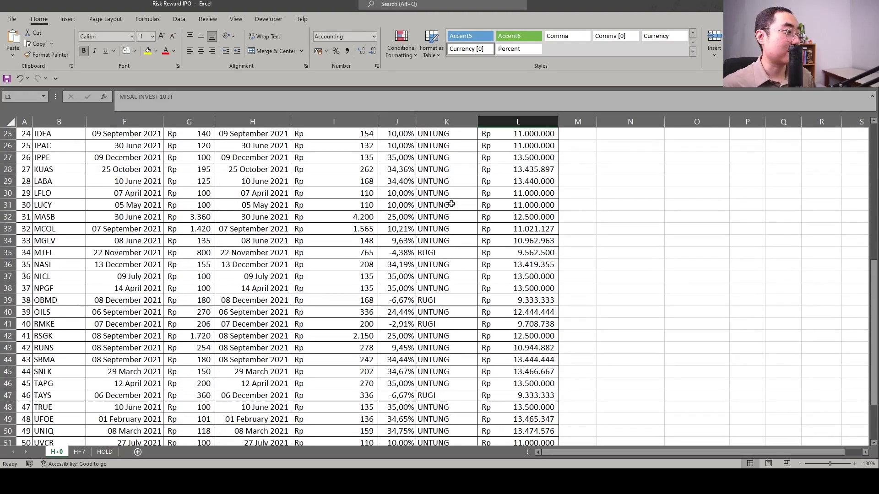
scroll(544, 209, up, 13)
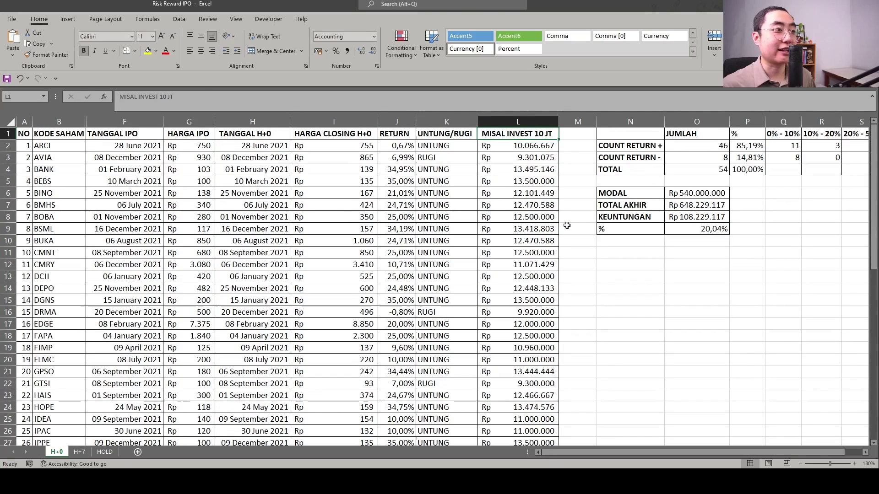
Review the H+0 summary's total, COUNT RETURN + and COUNT RETURN - figures, including the positive-return percentage.
drag(697, 277, 802, 258)
click(723, 210)
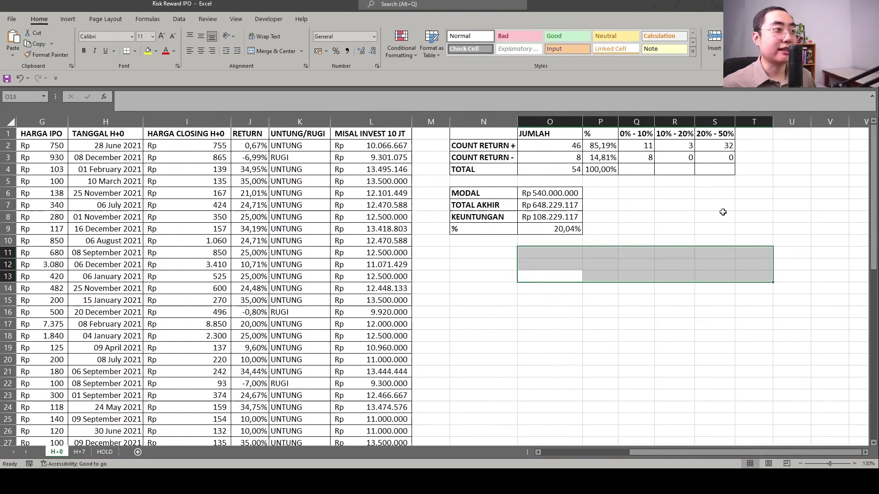
click(562, 170)
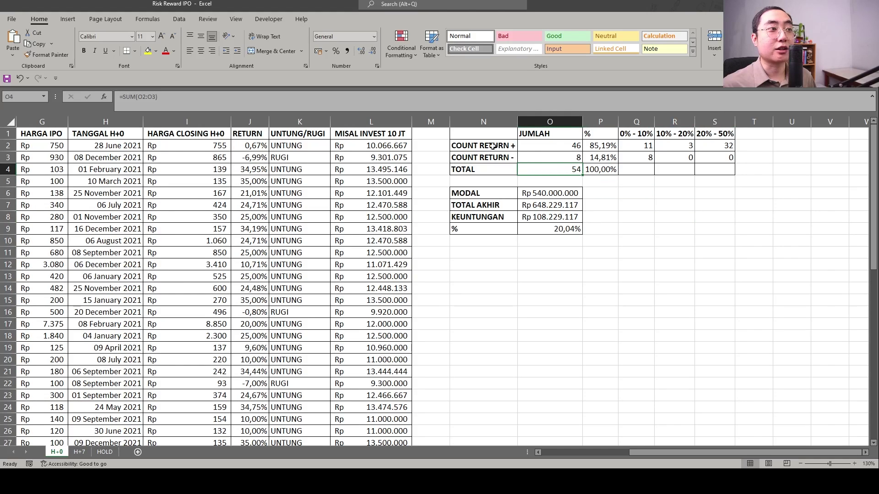
click(573, 145)
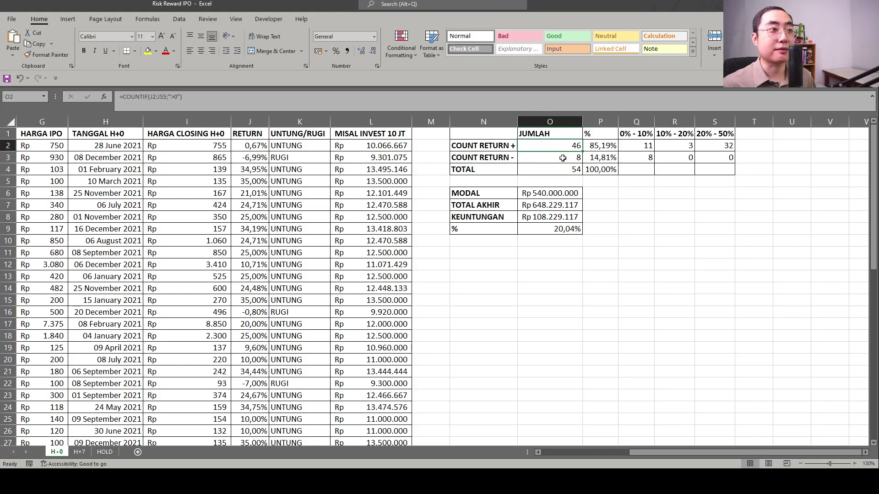
click(602, 146)
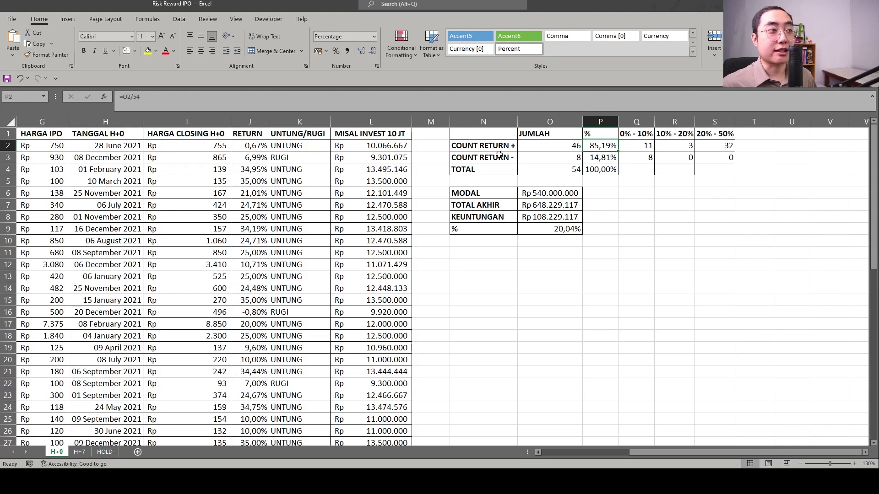
click(567, 157)
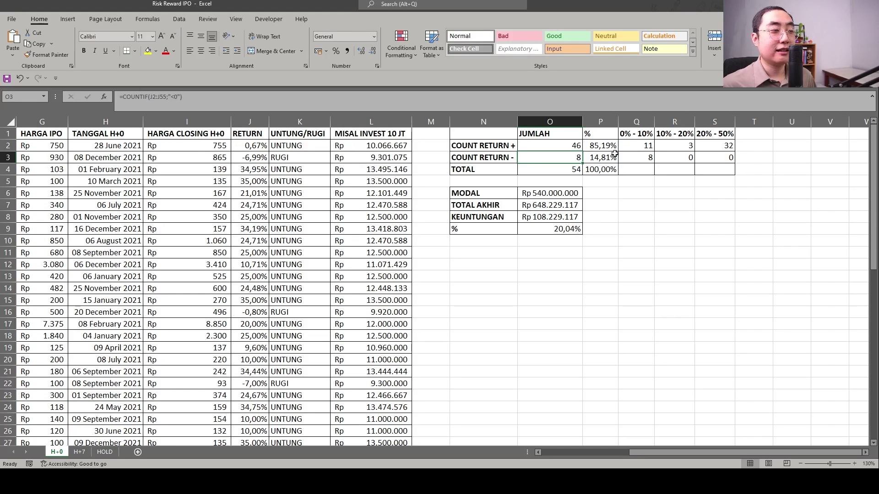
Review the H+0 return ranges 0% - 10%, 10% - 20% and 20% - 50% for positive returns.
click(650, 136)
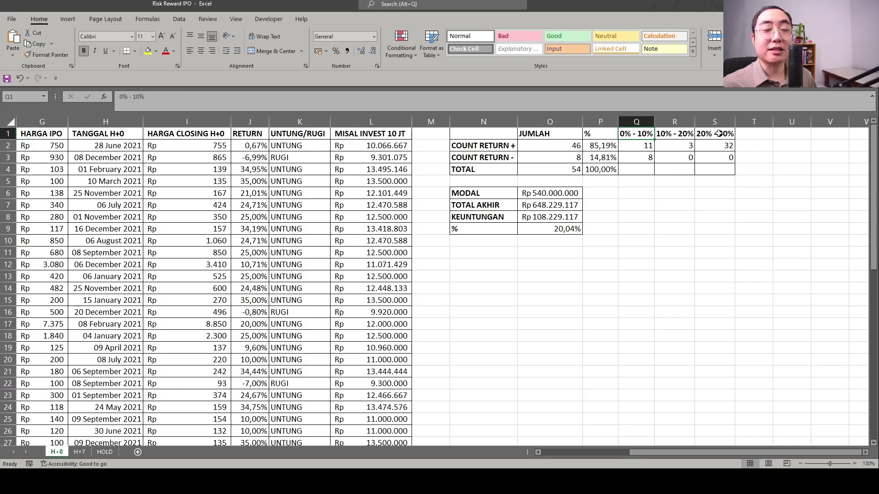
drag(718, 133, 645, 135)
click(639, 148)
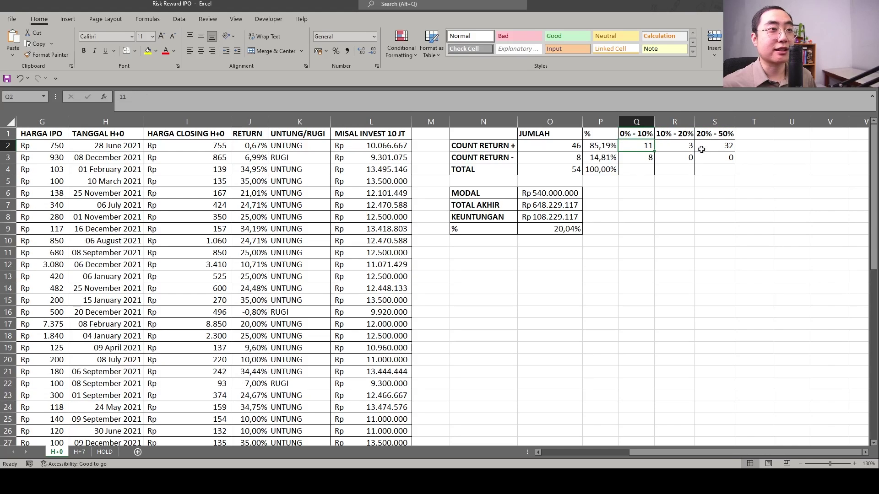
click(718, 134)
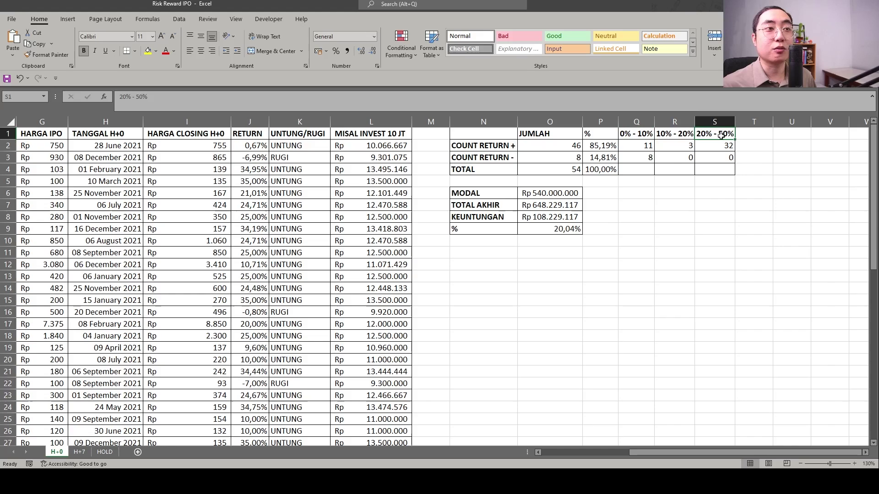
click(717, 149)
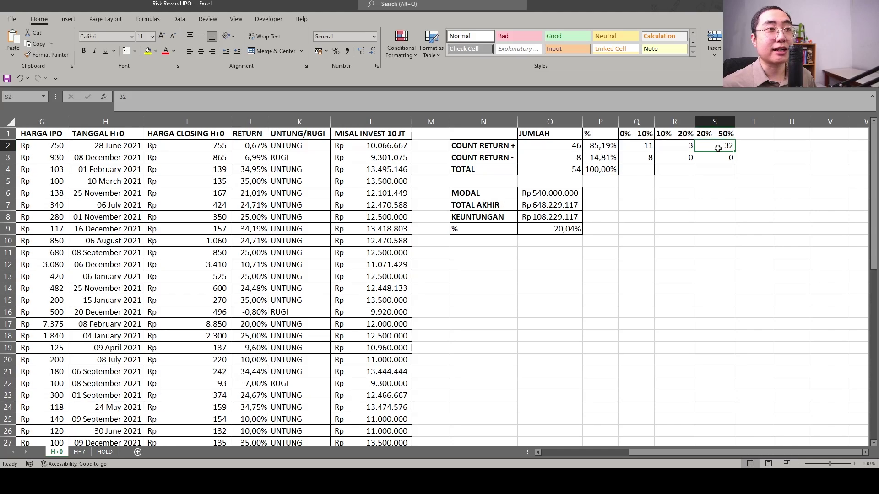
Check the individual H+0 returns of BANK and BEBS against the positive count in the 20% - 50% range.
click(254, 194)
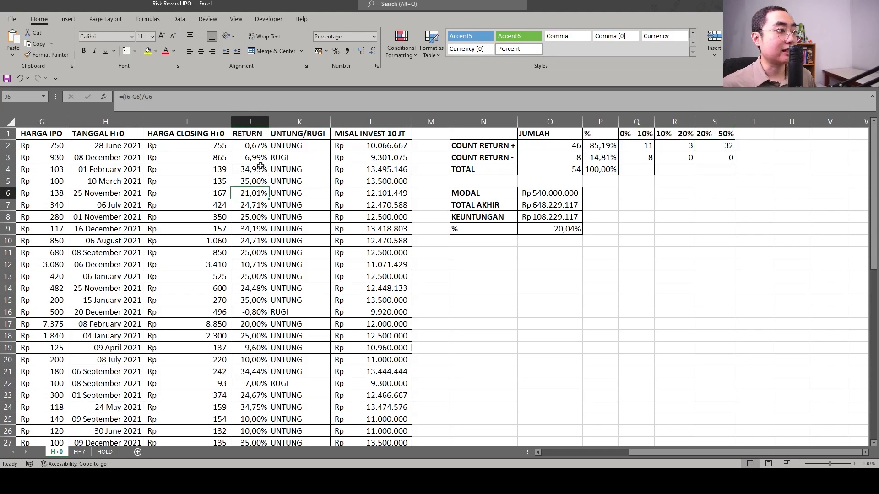
click(248, 170)
drag(46, 170, 2, 170)
click(405, 170)
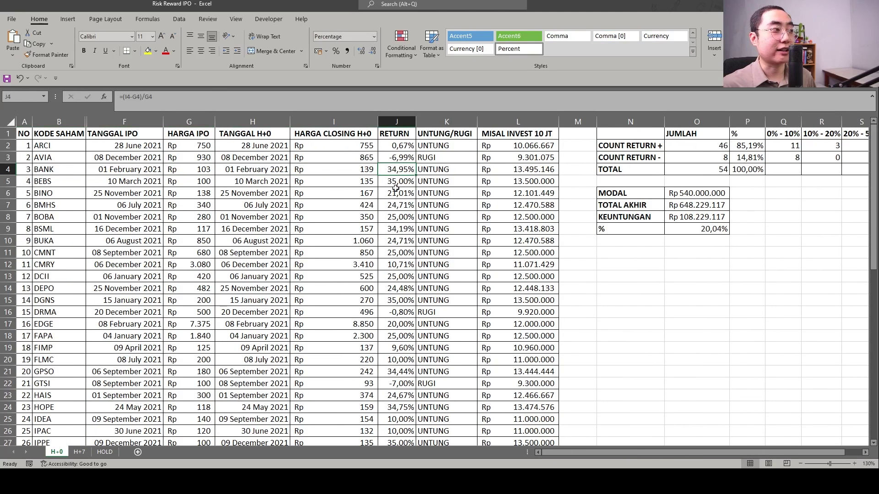
click(395, 190)
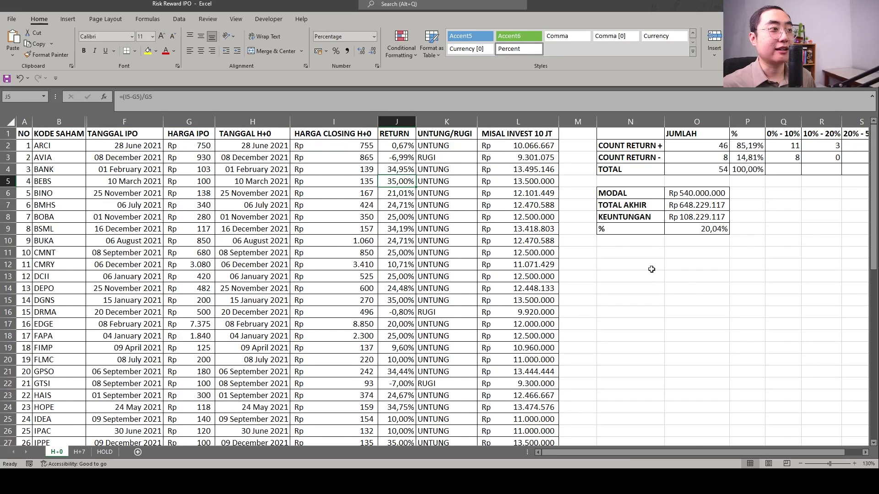
drag(651, 265, 770, 263)
click(715, 145)
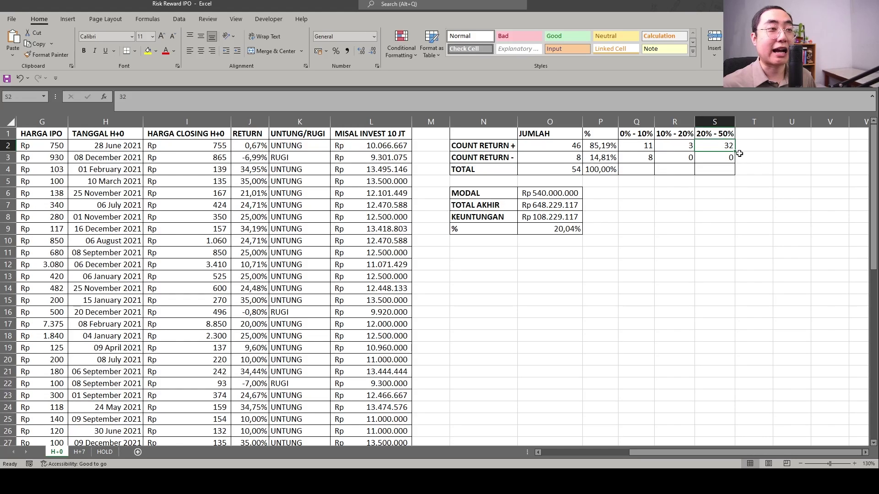
Examine how the H+0 TOTAL AKHIR relates to the MISAL INVEST 10 JT values, and check the profit percentage.
click(416, 183)
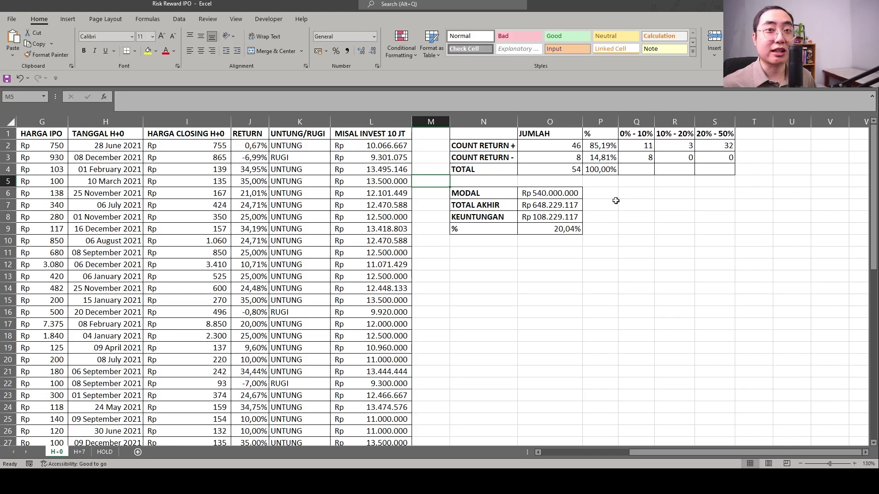
click(549, 204)
drag(383, 147, 382, 371)
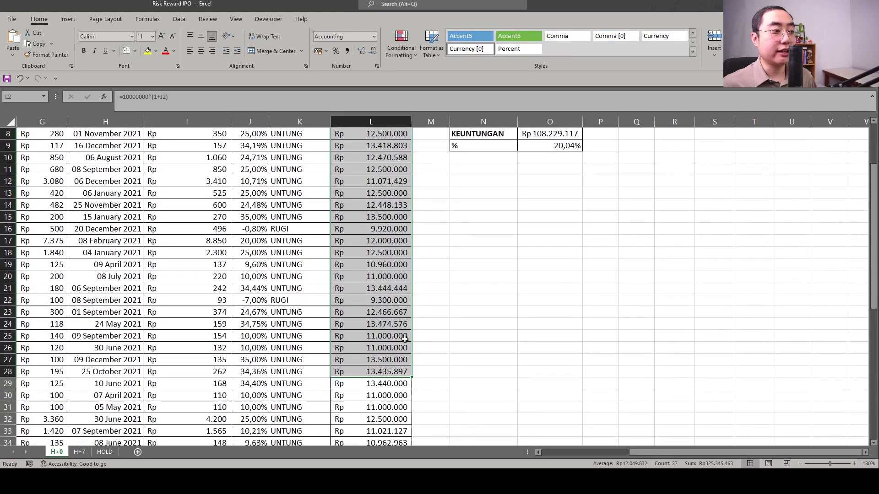
scroll(500, 241, up, 3)
click(539, 209)
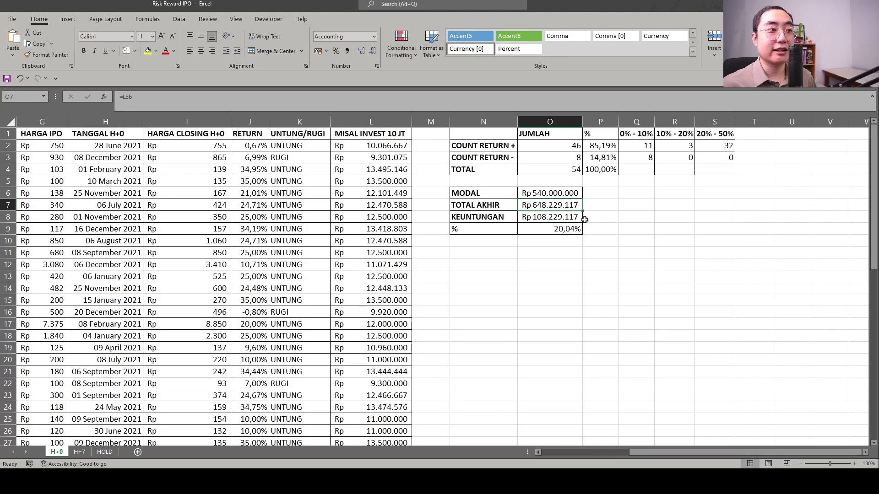
key(Down)
key(Down)
key(Left)
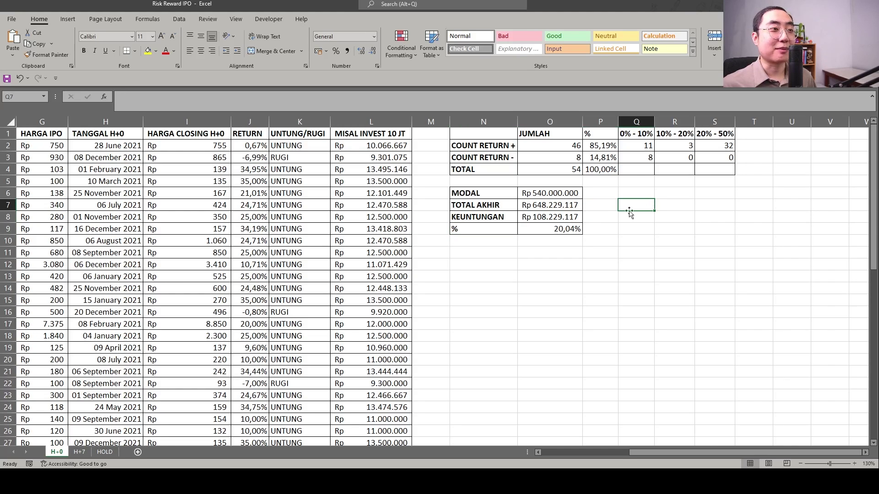
click(550, 230)
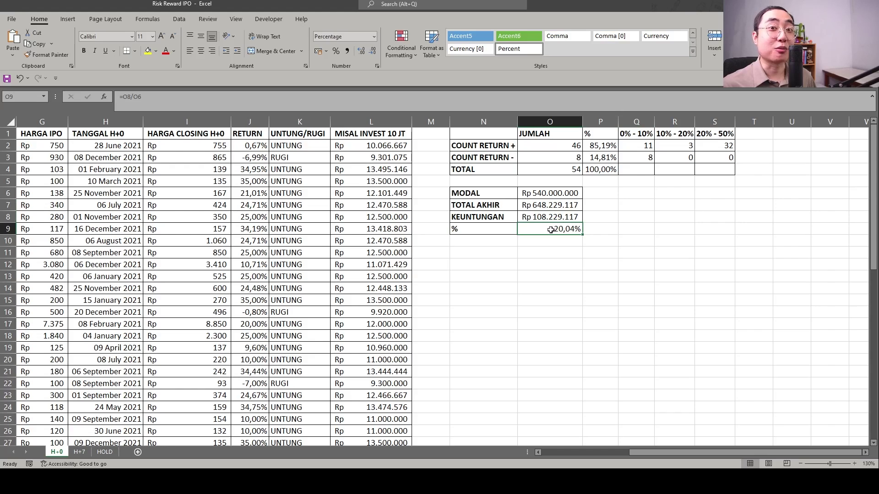
click(222, 218)
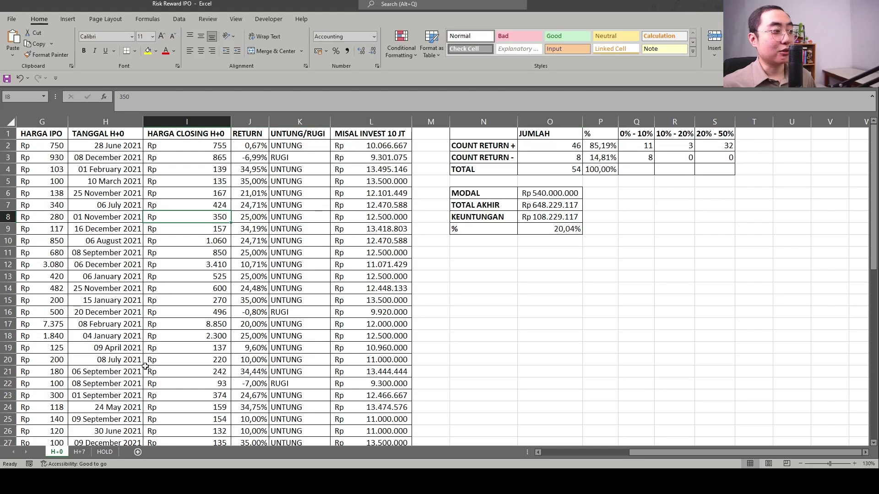
click(218, 335)
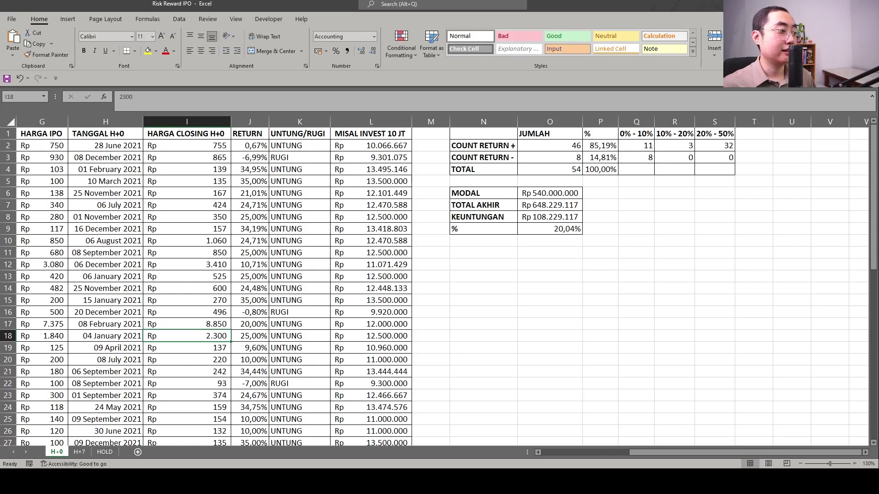
Open the H+7 sheet and examine its H+7 date, closing price, UNTUNG/RUGI and MISAL INVEST 10 JT columns.
click(79, 452)
drag(405, 308, 1, 229)
click(241, 145)
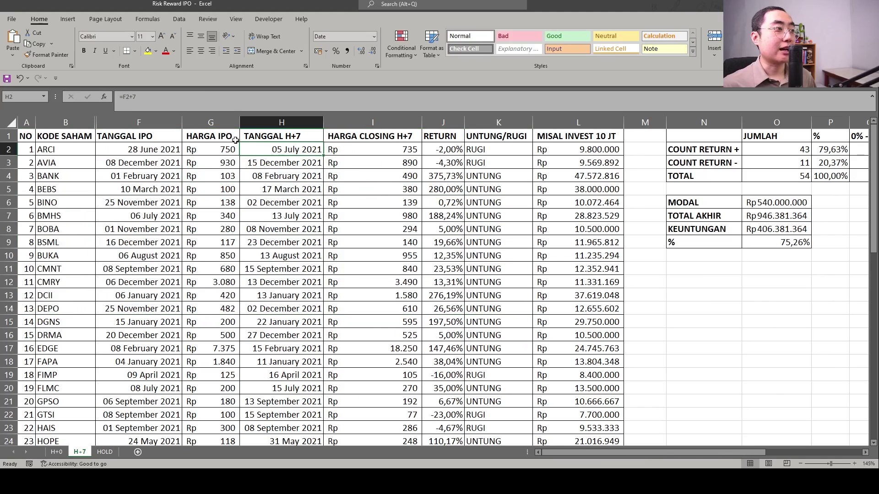
click(289, 136)
click(401, 136)
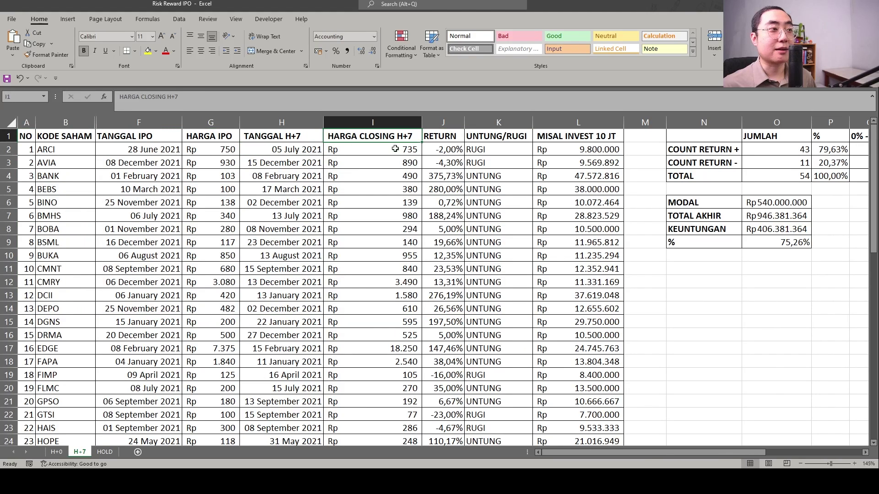
click(395, 149)
click(467, 136)
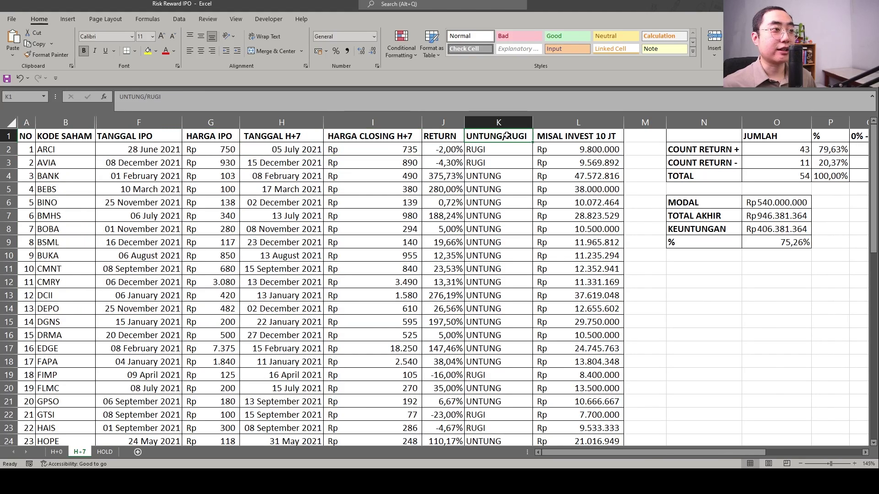
click(494, 173)
click(578, 133)
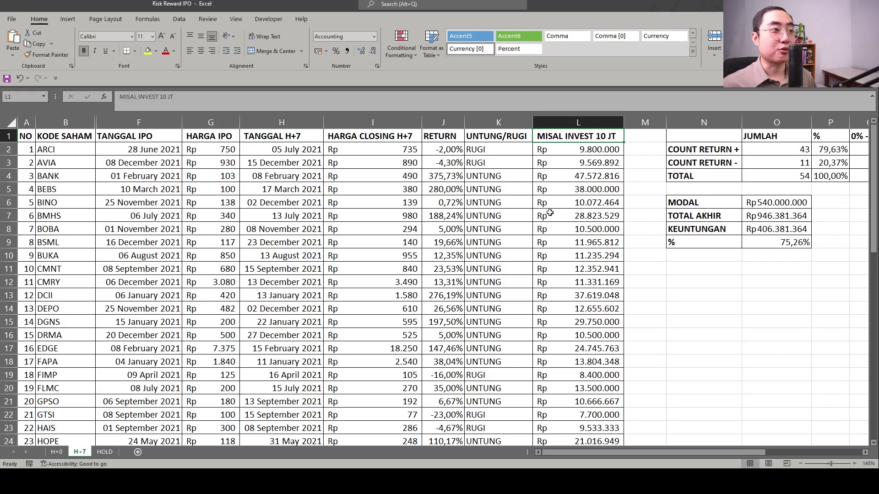
Review the H+7 summary's COUNT RETURN + figures and go back to the H+0 summary for comparison.
drag(664, 330, 584, 296)
click(341, 162)
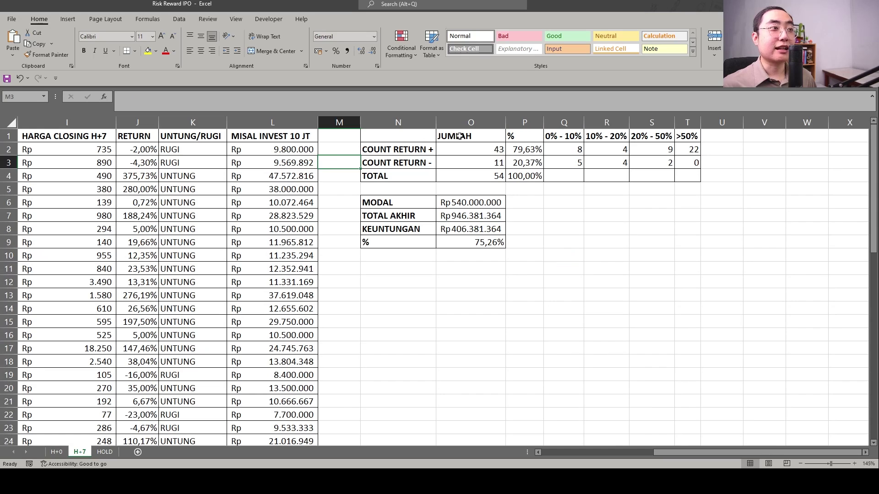
click(501, 150)
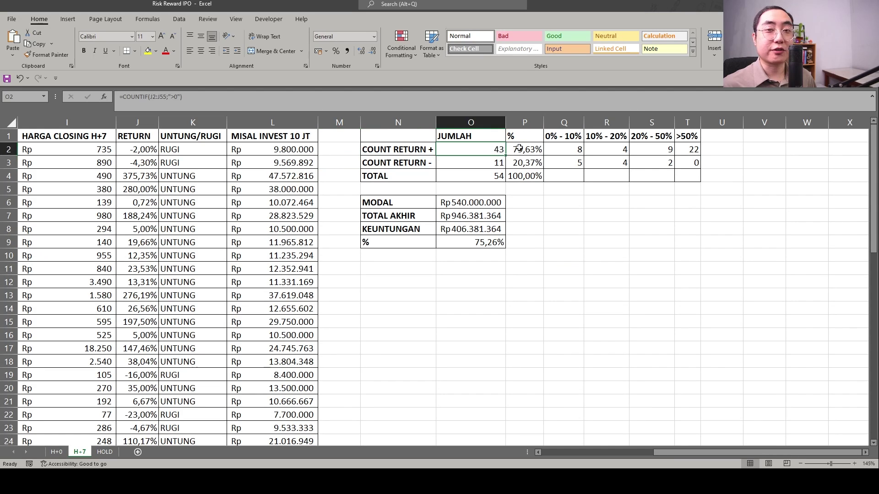
click(56, 452)
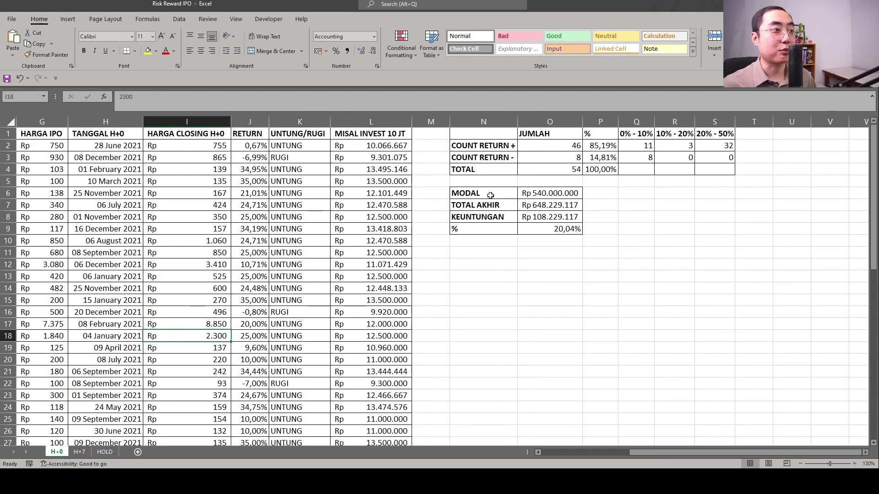
Reopen the H+7 sheet and review its COUNT RETURN + and - figures, the positive percentage and the >50% count.
click(80, 452)
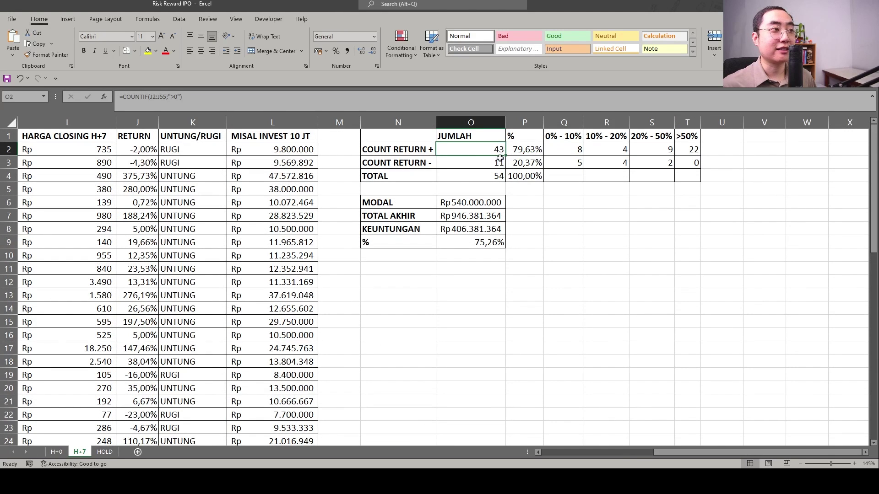
click(498, 163)
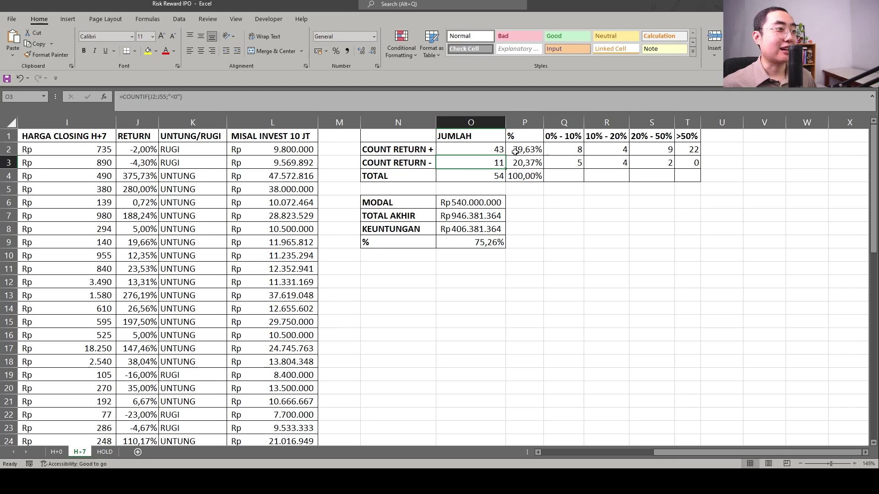
click(529, 148)
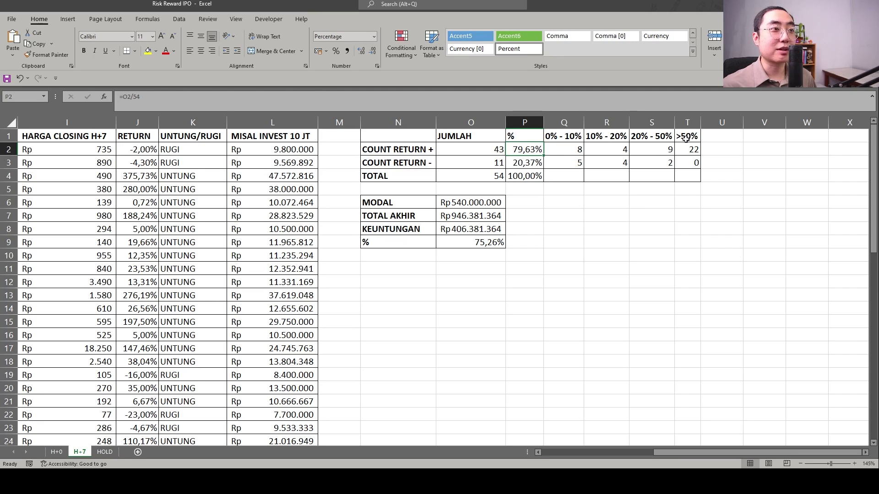
click(692, 148)
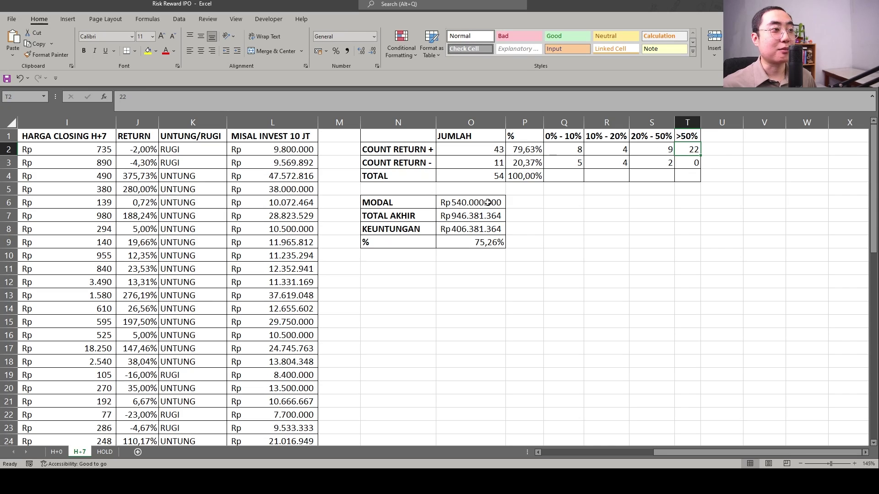
Examine how the H+7 TOTAL AKHIR relates to the MISAL INVEST 10 JT values, and compare it with MODAL.
click(397, 217)
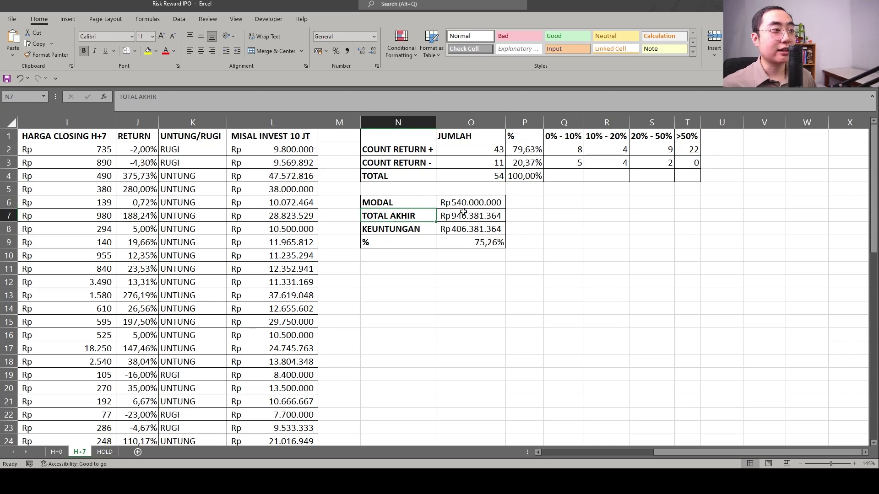
click(464, 214)
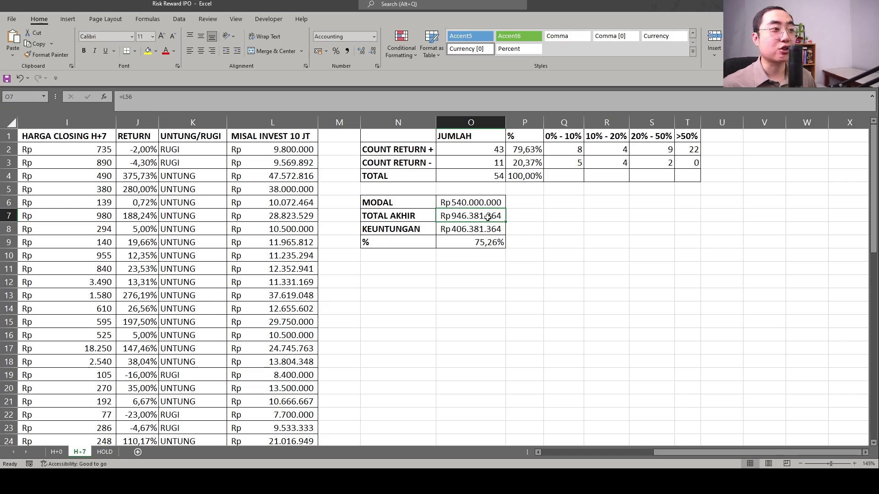
drag(292, 149, 293, 412)
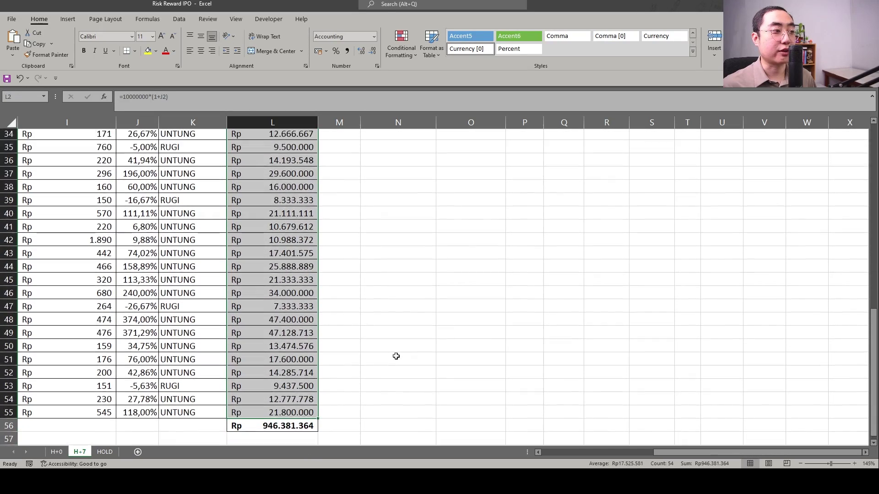
scroll(396, 356, up, 11)
key(Right)
key(Right)
key(Right)
key(Down)
key(Down)
key(Down)
key(Down)
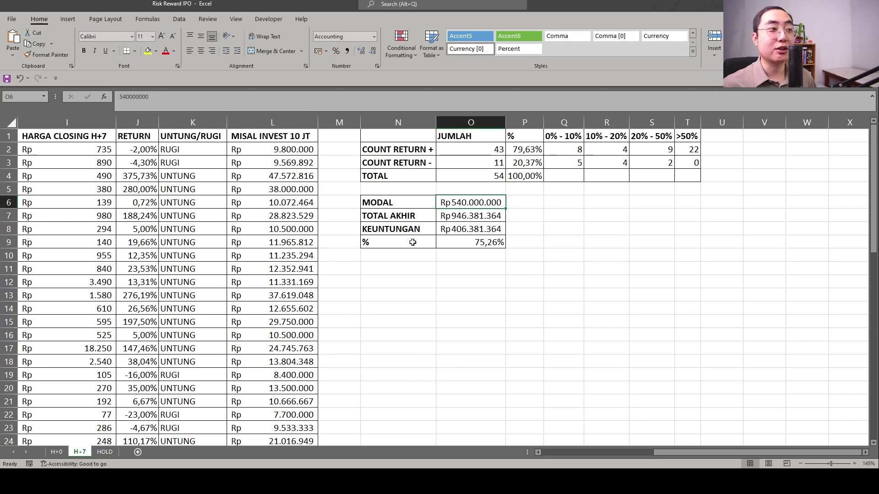
click(548, 226)
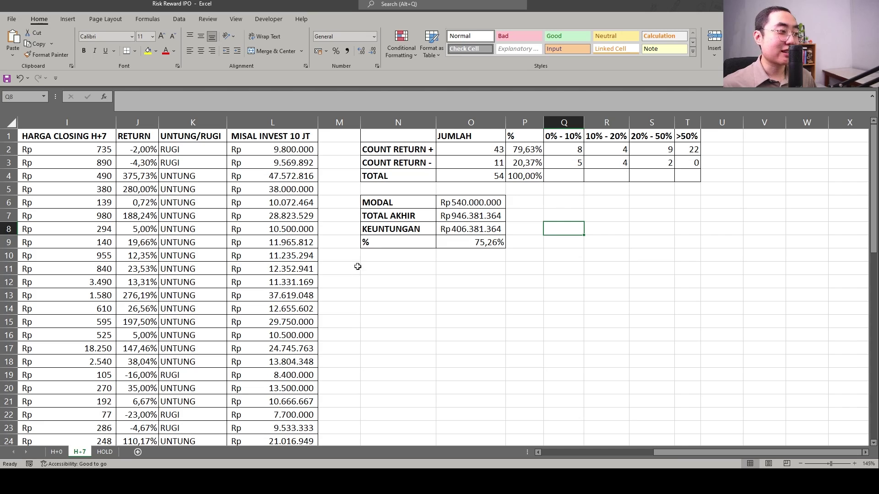
Open the HOLD sheet and widen its RETURN column to fit the longest value.
click(105, 452)
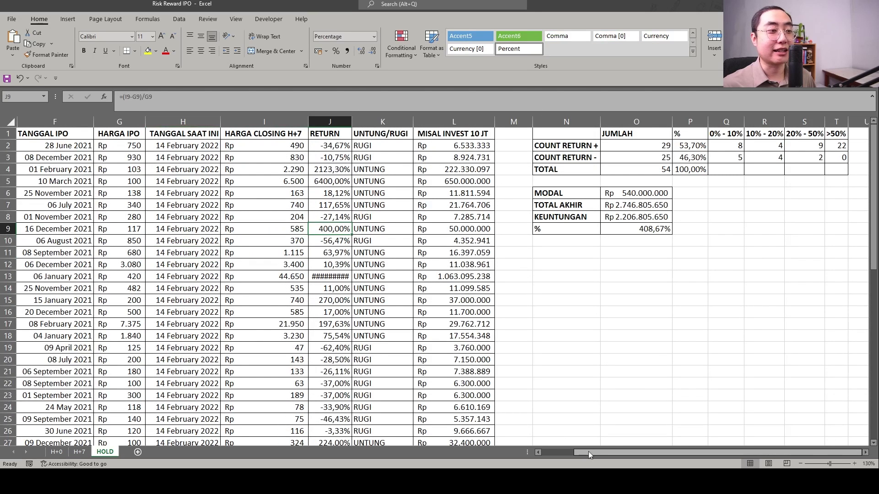
drag(589, 455, 556, 455)
click(321, 253)
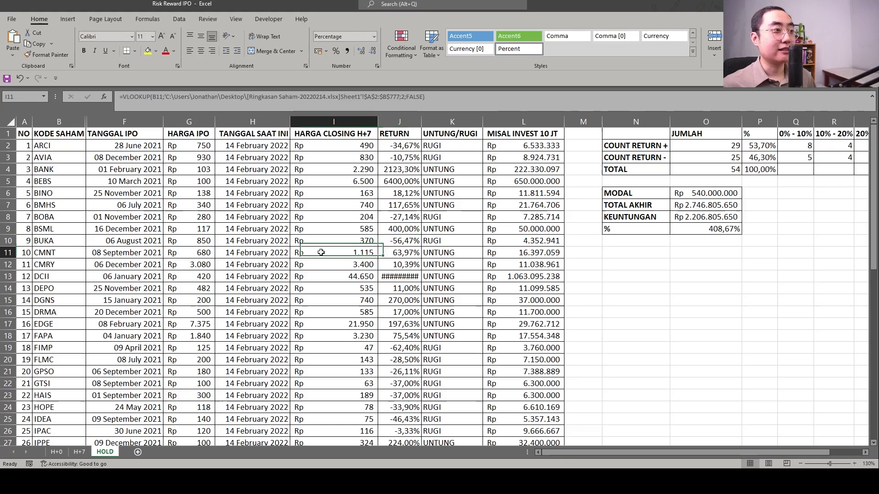
double_click(418, 121)
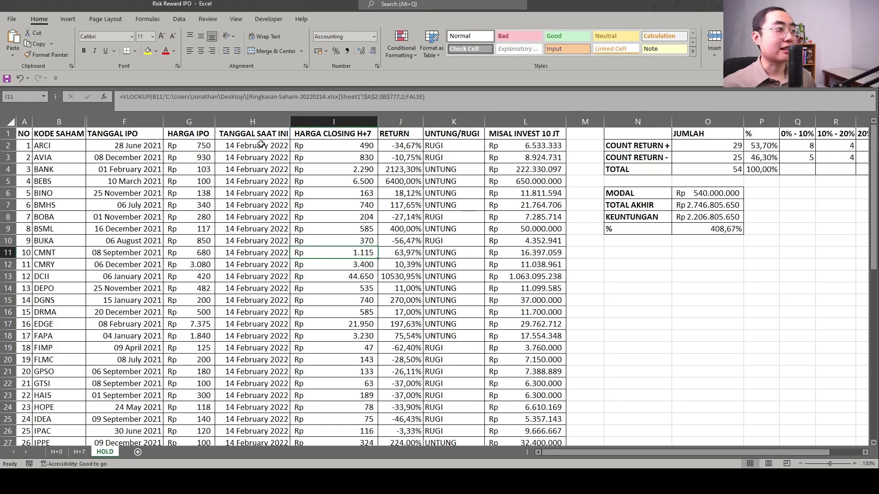
Check the TANGGAL SAAT INI dates and the BEBS return on the HOLD sheet, and its COUNT RETURN + figure.
drag(260, 144, 258, 184)
click(400, 181)
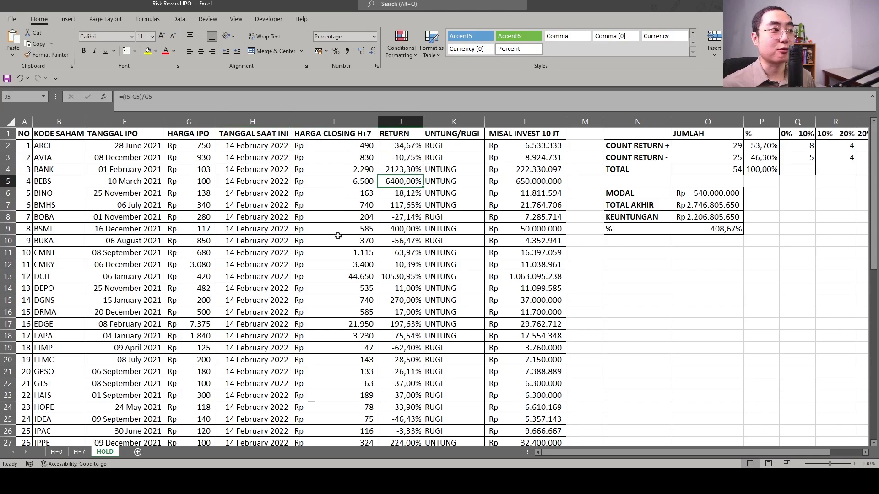
drag(609, 277, 836, 288)
scroll(605, 283, right, 5)
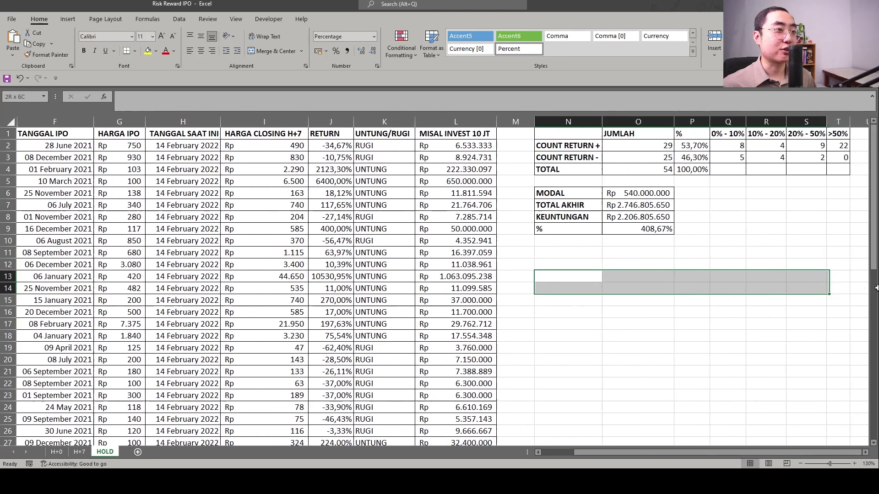
click(609, 229)
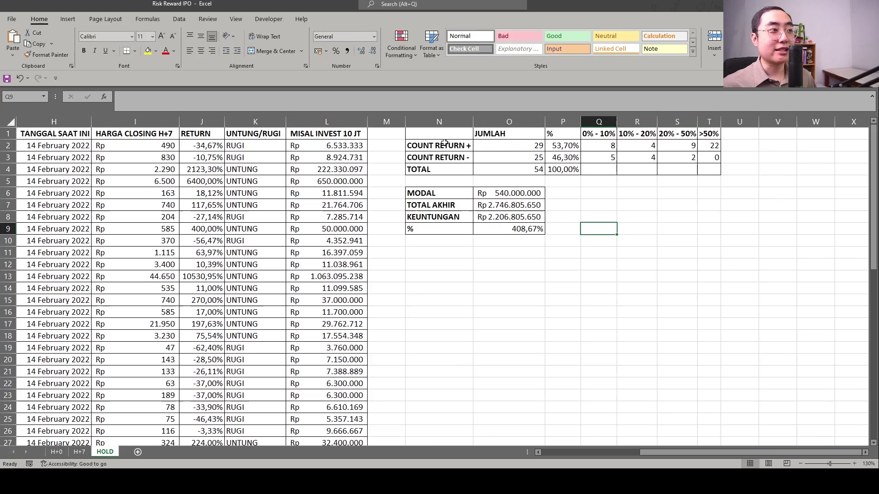
click(526, 143)
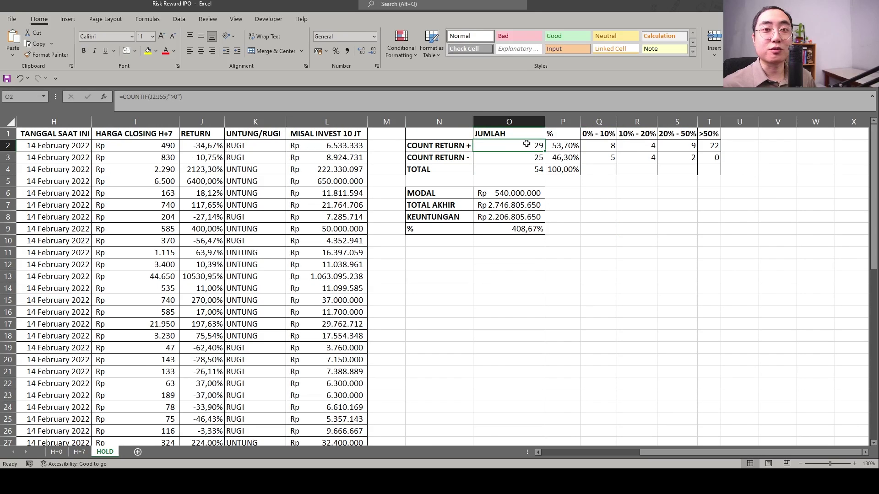
Compare the COUNT RETURN + figure on H+7 with the one on HOLD, and check HOLD's >50% positive count.
click(79, 452)
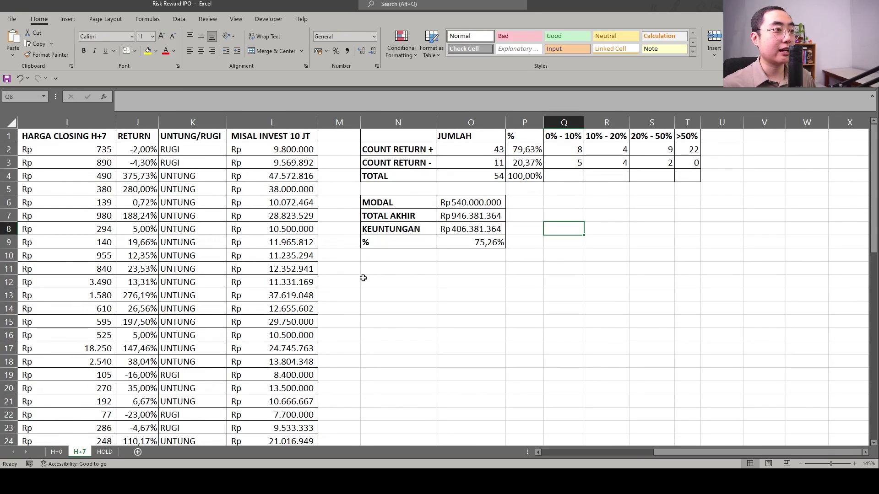
click(497, 150)
click(104, 452)
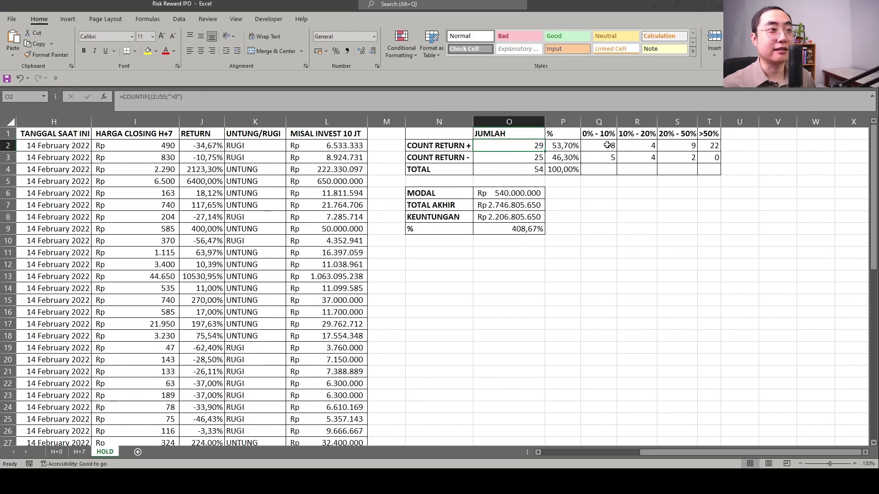
click(712, 145)
Examine the HOLD sheet's MODAL and TOTAL AKHIR against the values in its MISAL INVEST 10 JT column.
click(431, 198)
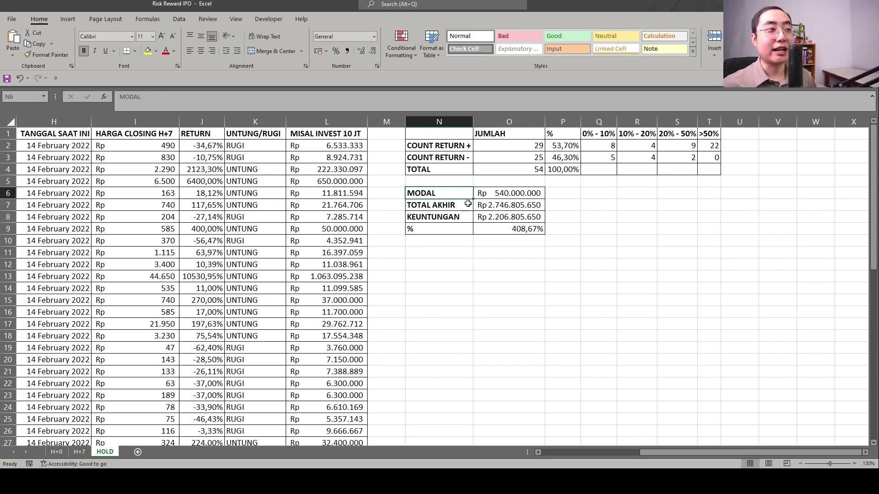
drag(455, 204, 516, 209)
click(525, 207)
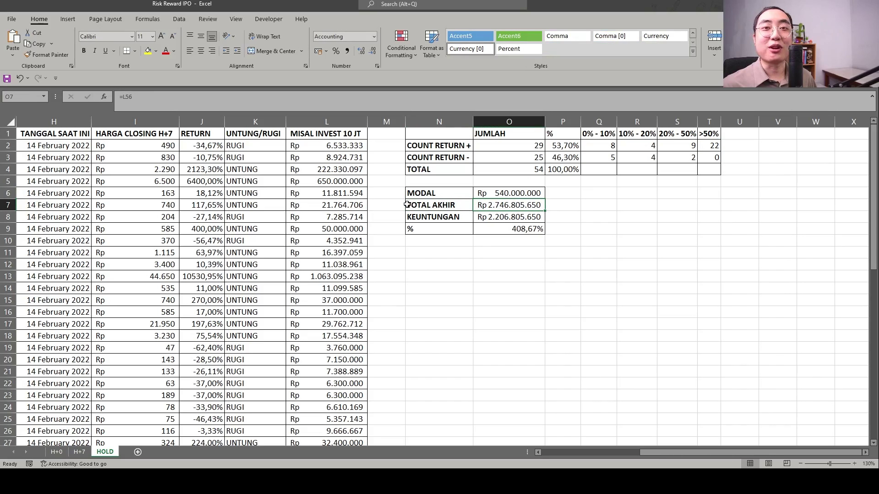
drag(309, 145, 316, 394)
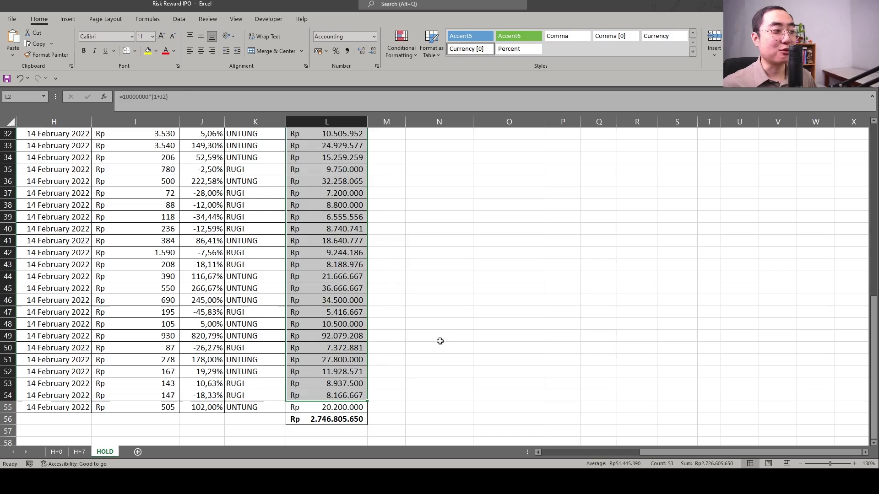
click(439, 338)
scroll(448, 334, up, 10)
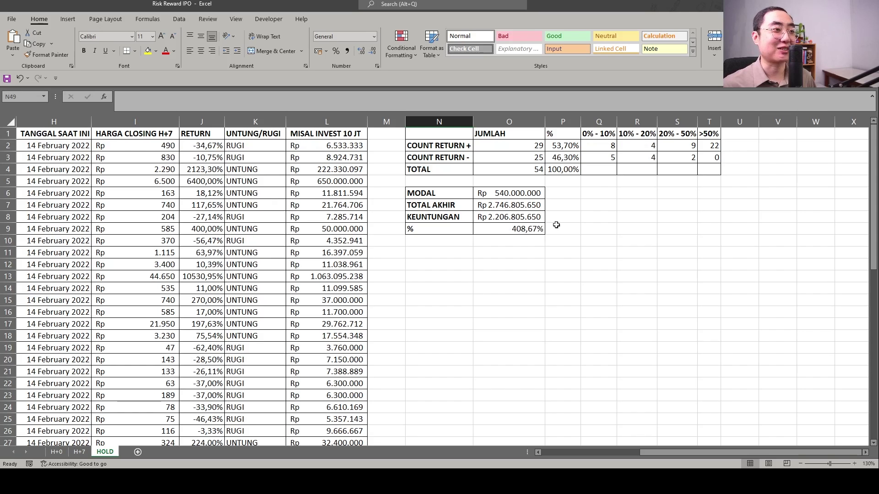
Check the profit percentage in the HOLD sheet's summary below KEUNTUNGAN.
key(ctrl+Up)
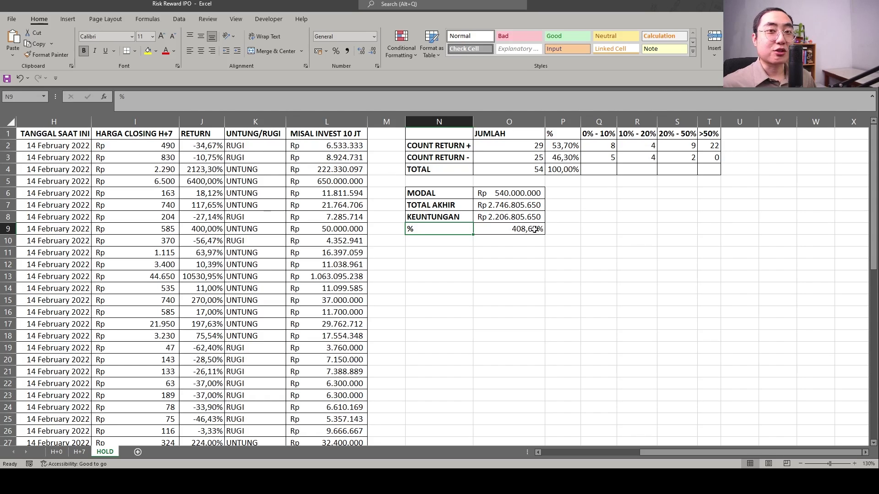
drag(511, 230, 435, 230)
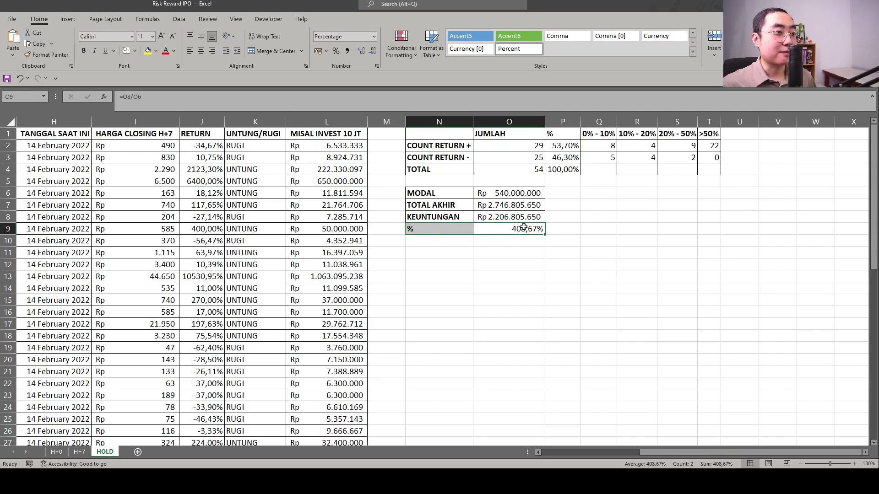
click(586, 217)
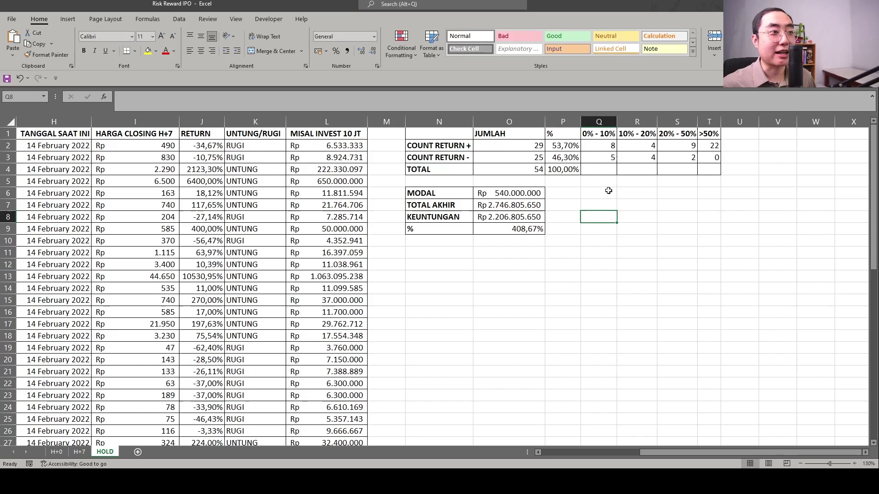
drag(608, 190, 702, 224)
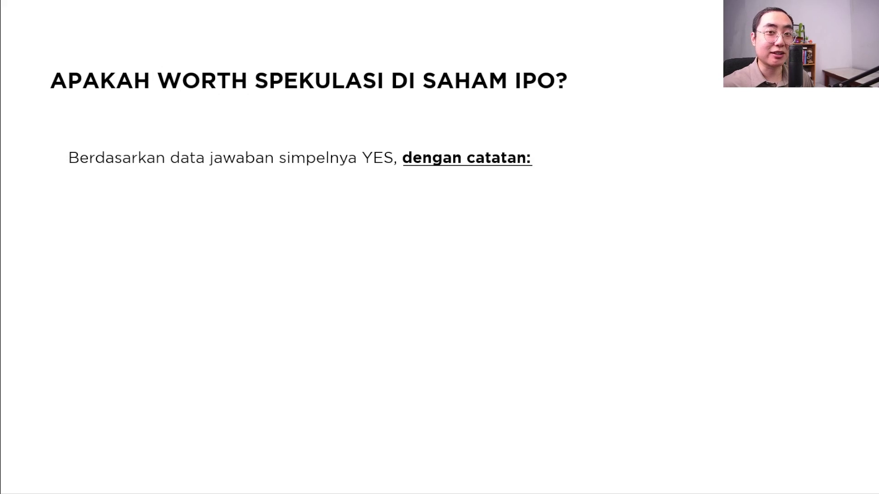
key(Right)
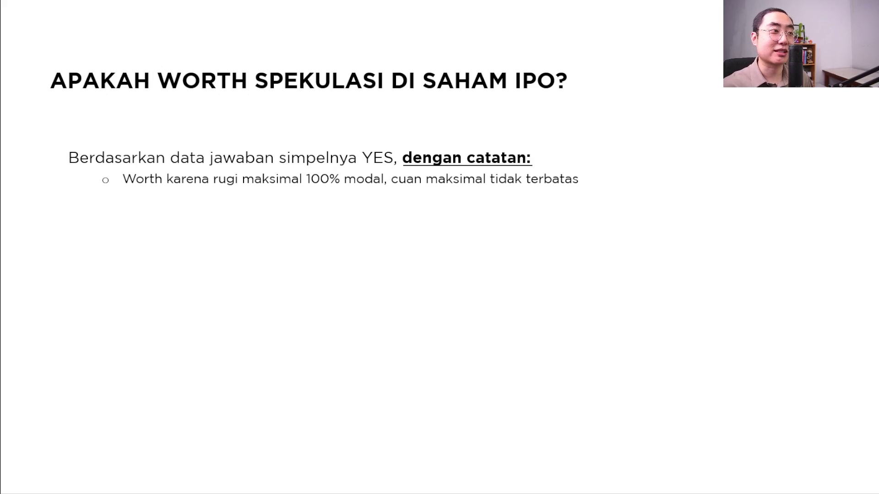
key(Right)
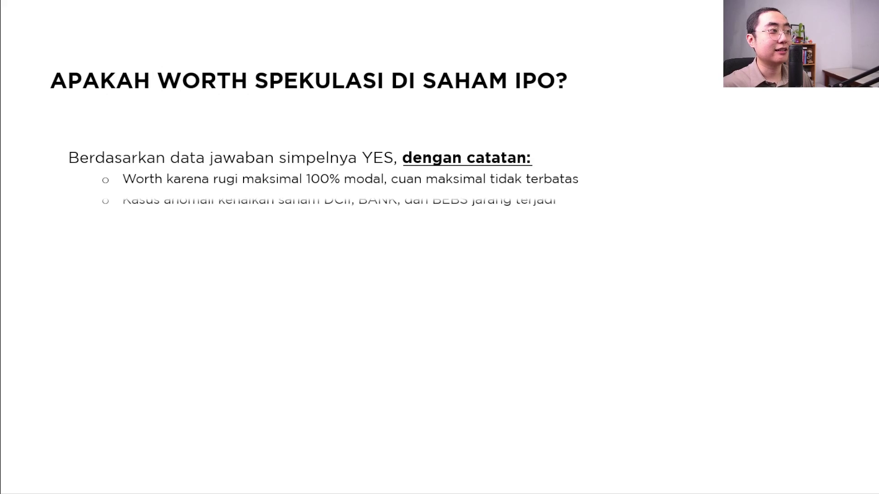